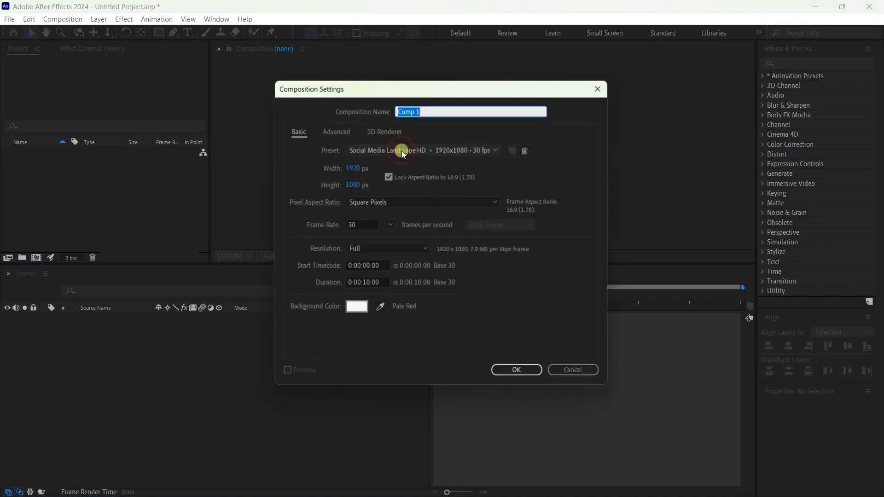
- Name the new composition Render and use the Social Media Landscape HD 1920x1080 30 fps preset
{"action": "key", "text": "BackSpace"}
{"action": "type", "text": "Render"}
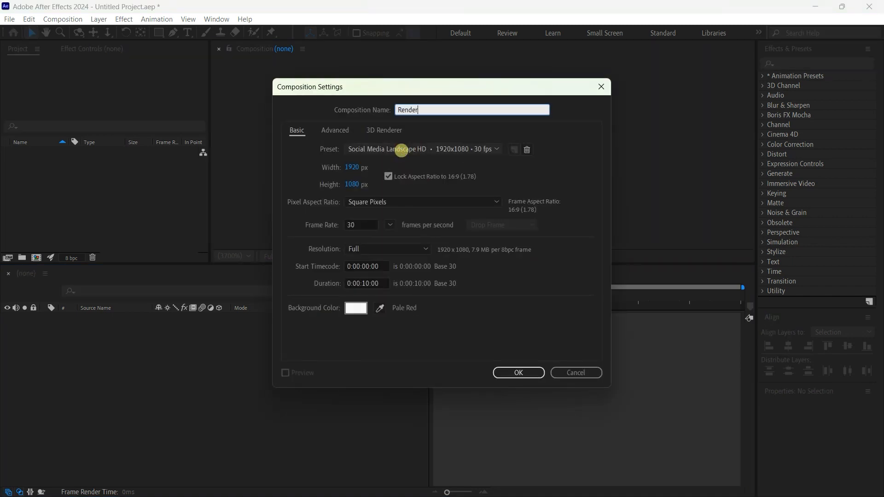
{"action": "left_click", "coordinate": [443, 149]}
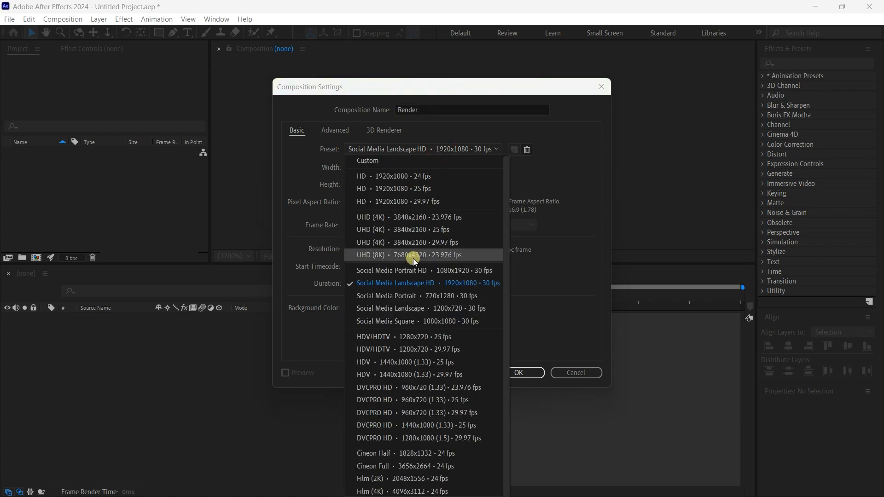
{"action": "left_click", "coordinate": [406, 283]}
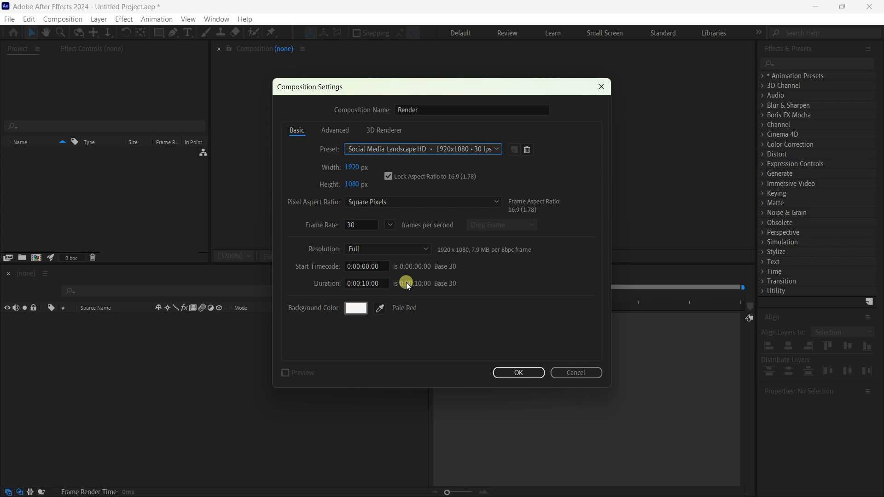
- Set the composition's background color to black (000000) and create the composition
{"action": "left_click", "coordinate": [356, 312]}
{"action": "left_click_drag", "start_coordinate": [158, 354], "coordinate": [93, 397]}
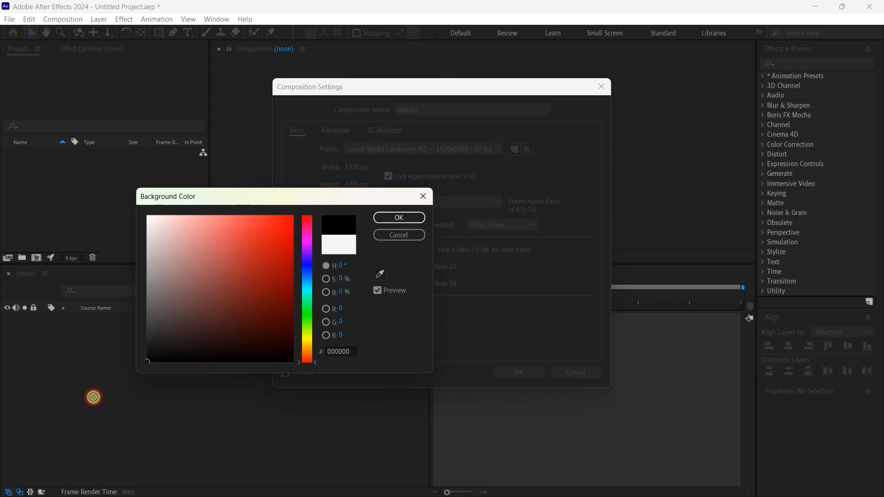
{"action": "left_click", "coordinate": [396, 218]}
{"action": "left_click", "coordinate": [520, 374]}
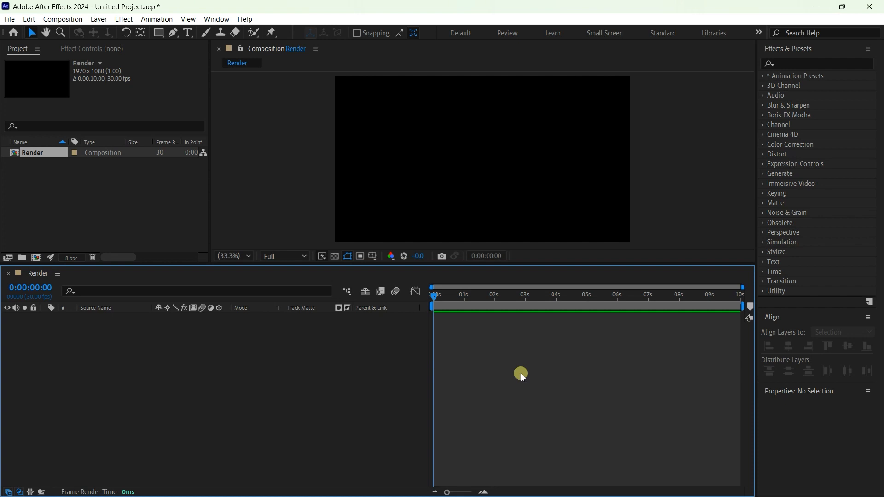
- Toggle the transparency grid on and off to inspect the composition's background
{"action": "left_click", "coordinate": [336, 256]}
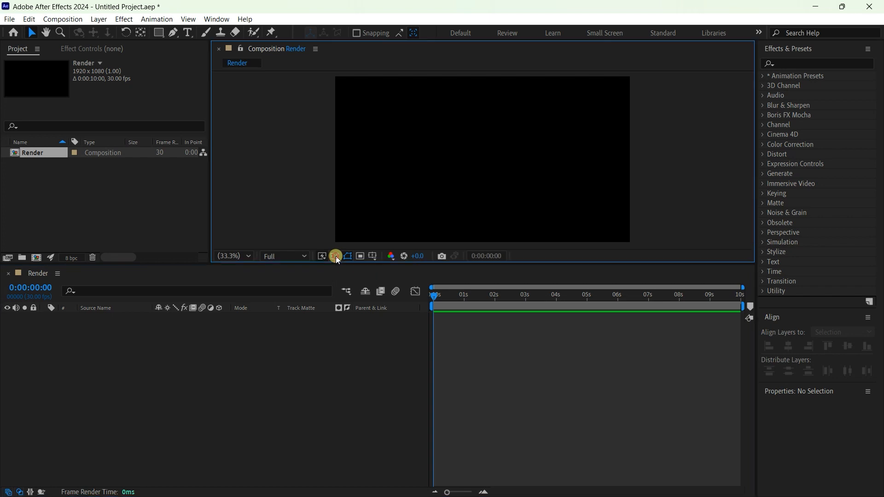
{"action": "left_click", "coordinate": [335, 256]}
{"action": "left_click", "coordinate": [336, 256]}
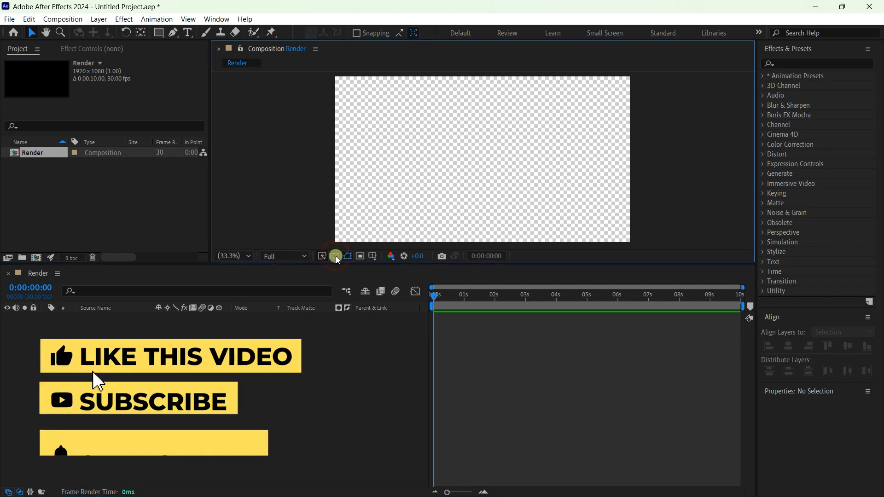
{"action": "left_click", "coordinate": [336, 256]}
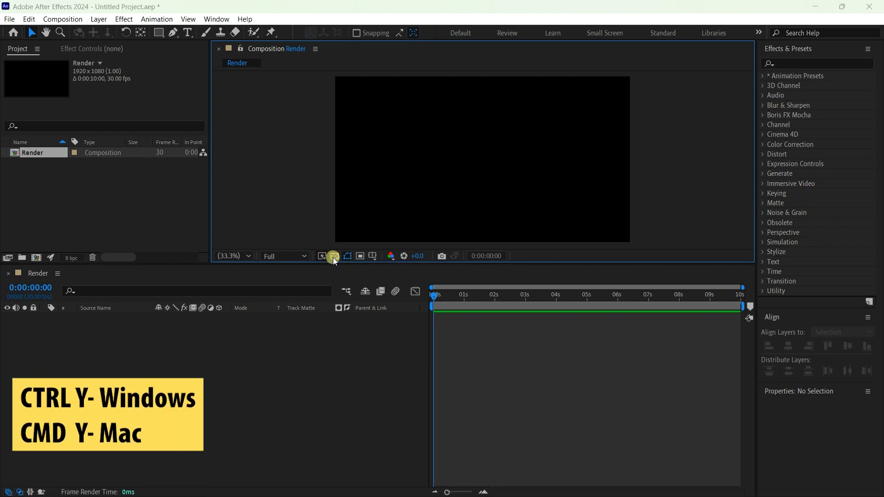
- Add a full-frame black solid layer (1920 x 1080) to the Render composition
{"action": "key", "text": "ctrl+y"}
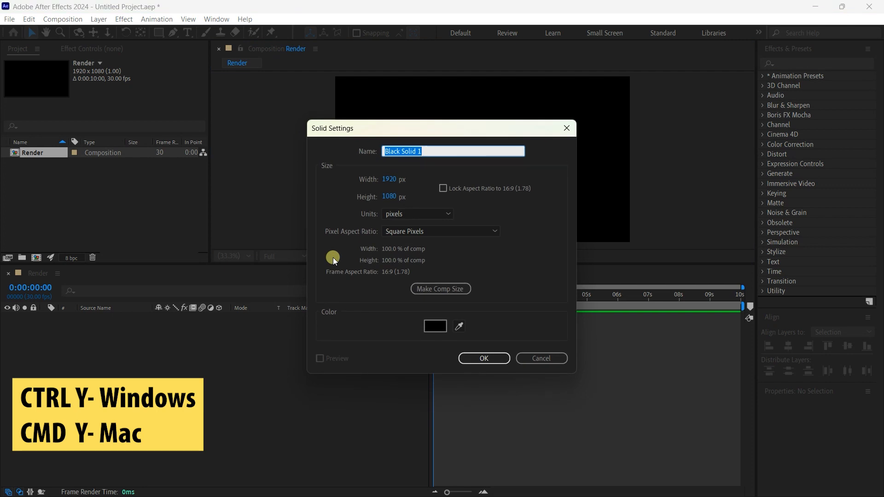
{"action": "left_click", "coordinate": [436, 324]}
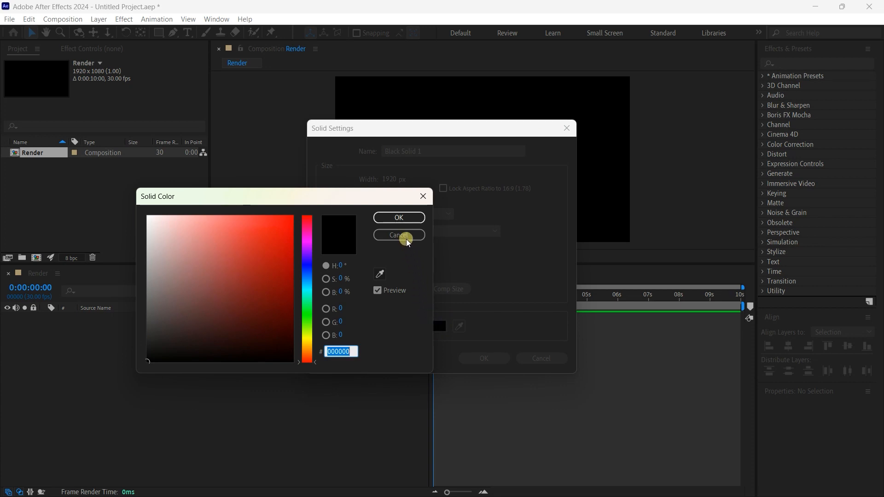
{"action": "left_click", "coordinate": [401, 218]}
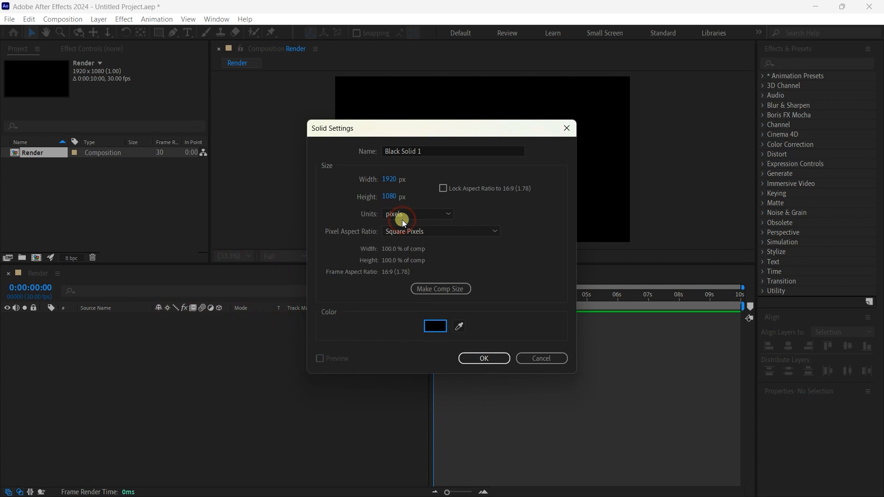
{"action": "left_click", "coordinate": [488, 358]}
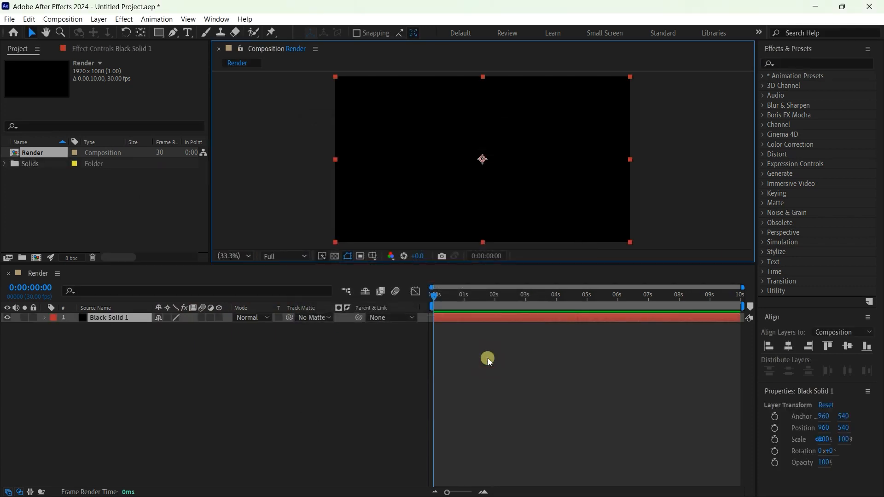
- With no layer selected, draw a slanted straight line with the Pen tool outside the composition's left edge, extending above and below the frame
{"action": "left_click", "coordinate": [240, 254]}
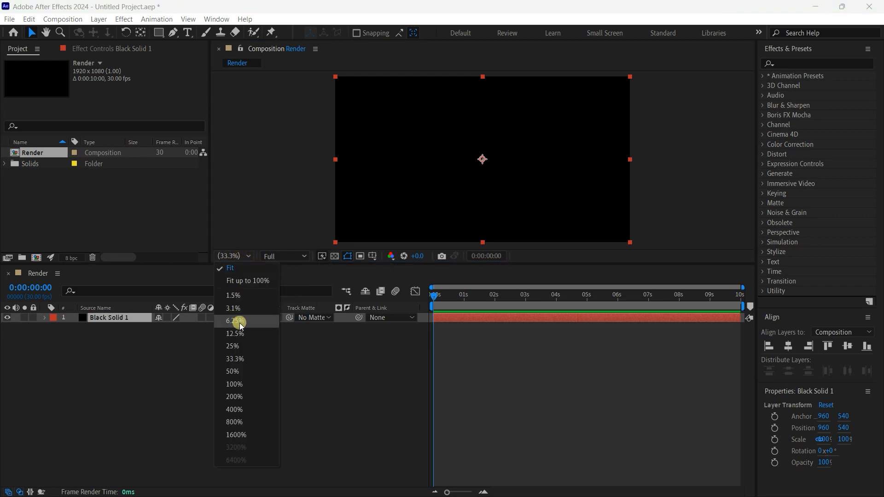
{"action": "left_click", "coordinate": [239, 335]}
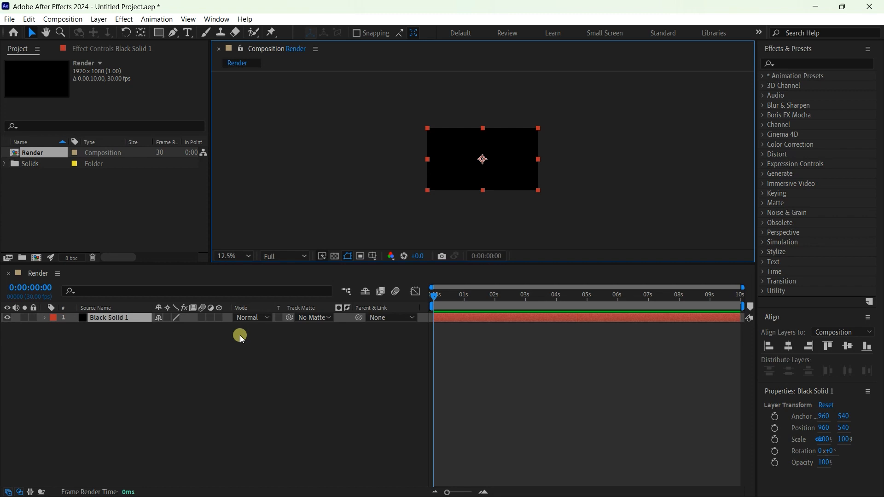
{"action": "left_click", "coordinate": [195, 354]}
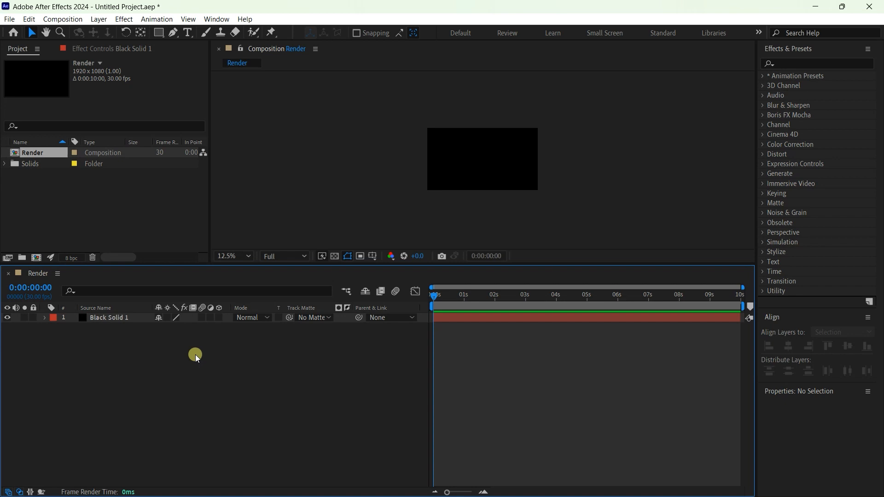
{"action": "left_click", "coordinate": [173, 34]}
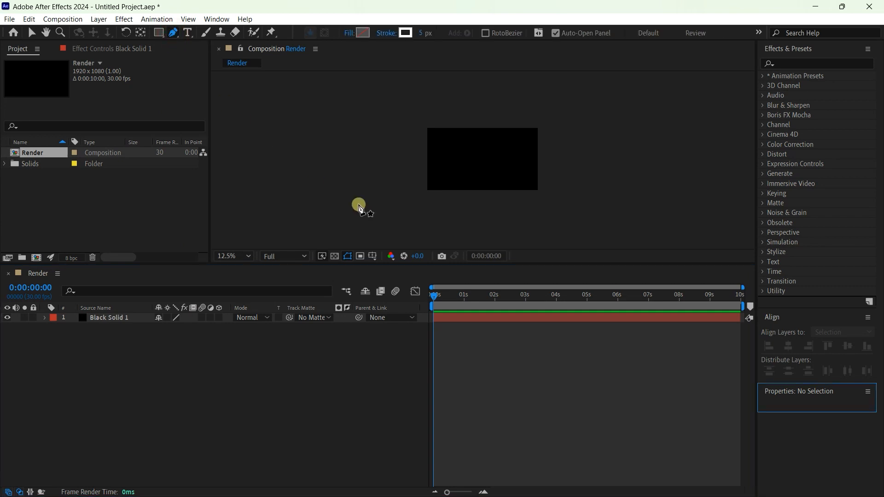
{"action": "left_click", "coordinate": [386, 221]}
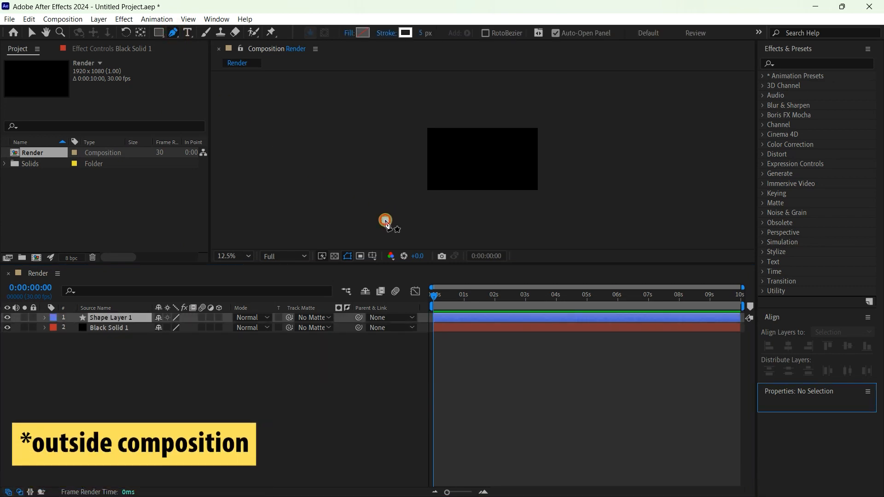
{"action": "left_click", "coordinate": [420, 93]}
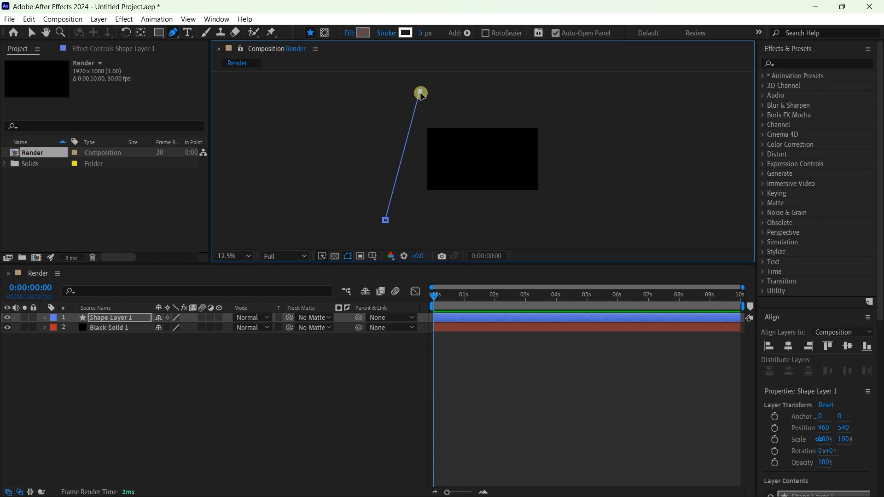
{"action": "left_click", "coordinate": [236, 256]}
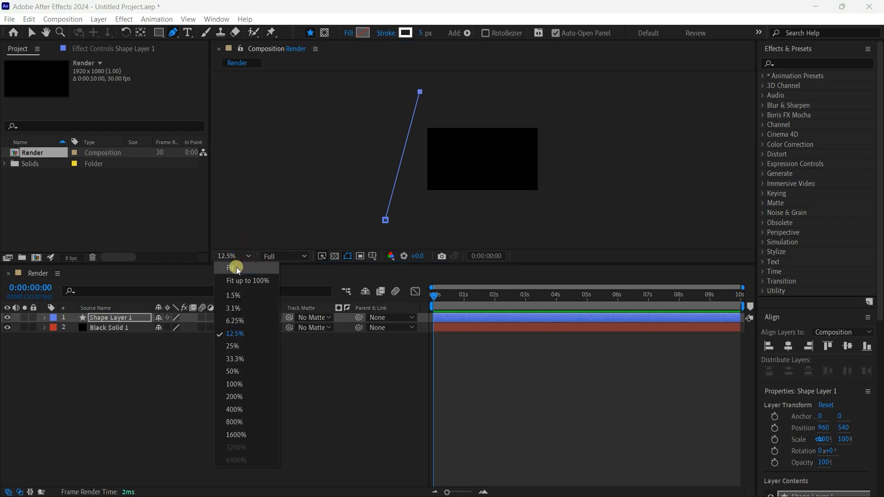
{"action": "left_click", "coordinate": [236, 268]}
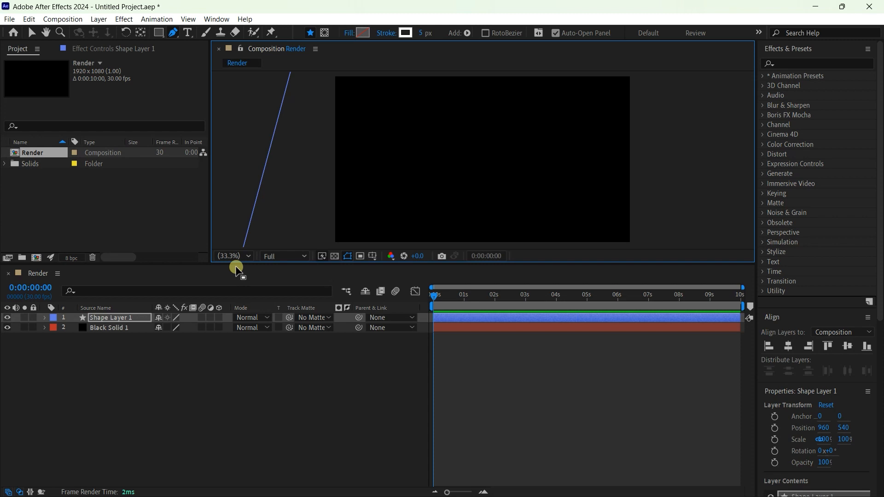
- Add a Repeater to the line's shape layer and set its copies to 100
{"action": "left_click", "coordinate": [45, 318]}
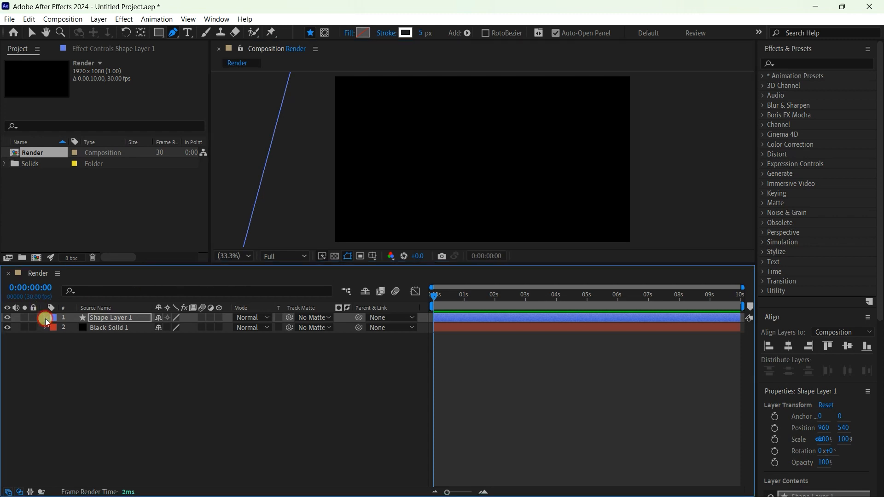
{"action": "left_click", "coordinate": [224, 328]}
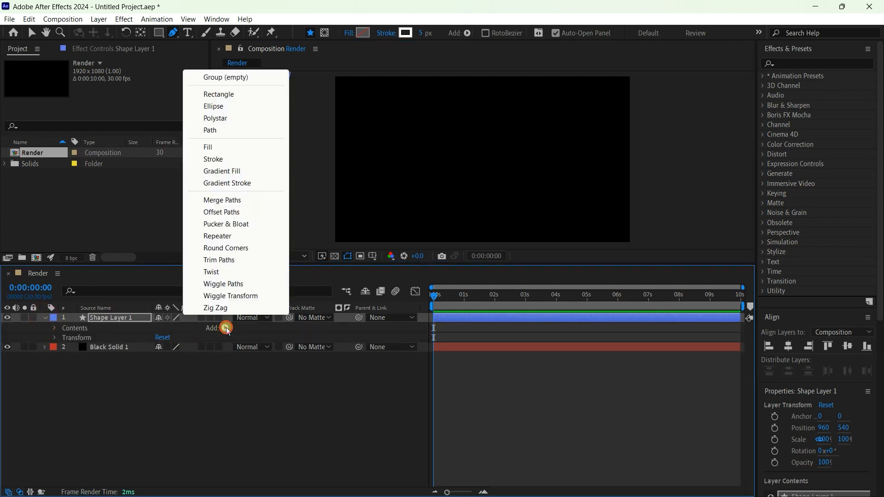
{"action": "left_click", "coordinate": [222, 236]}
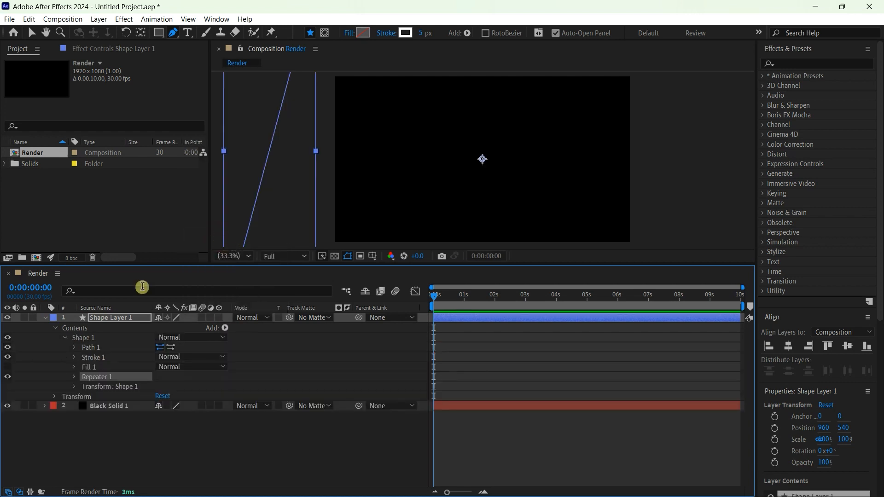
{"action": "left_click", "coordinate": [75, 377]}
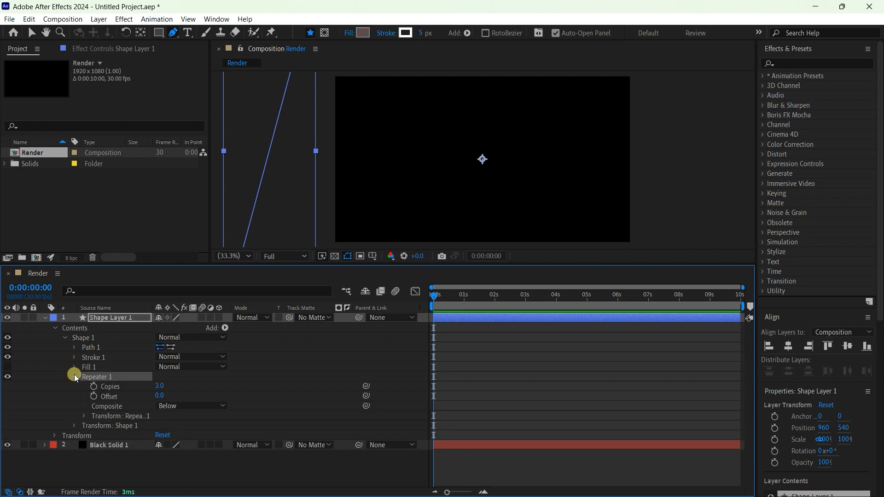
{"action": "left_click", "coordinate": [161, 386]}
{"action": "type", "text": "100"}
{"action": "key", "text": "Return"}
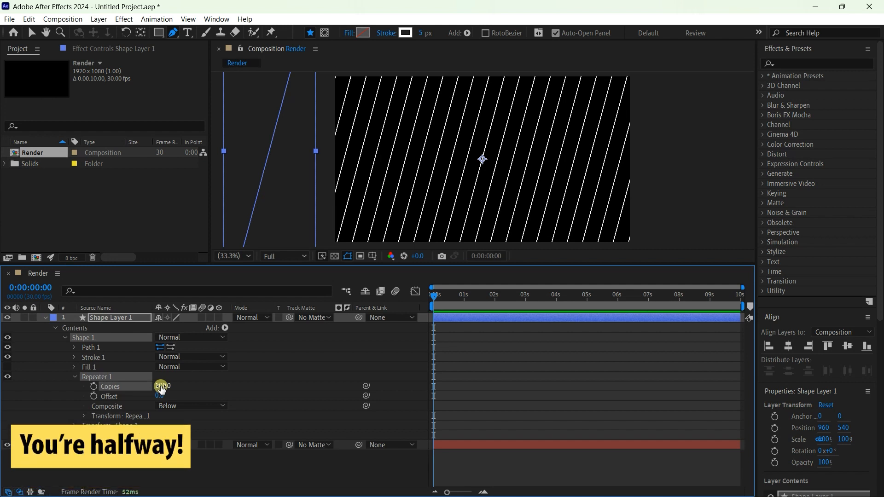
- Set the horizontal position in the Repeater's transform to 58 to bring the lines closer together
{"action": "left_click", "coordinate": [84, 415]}
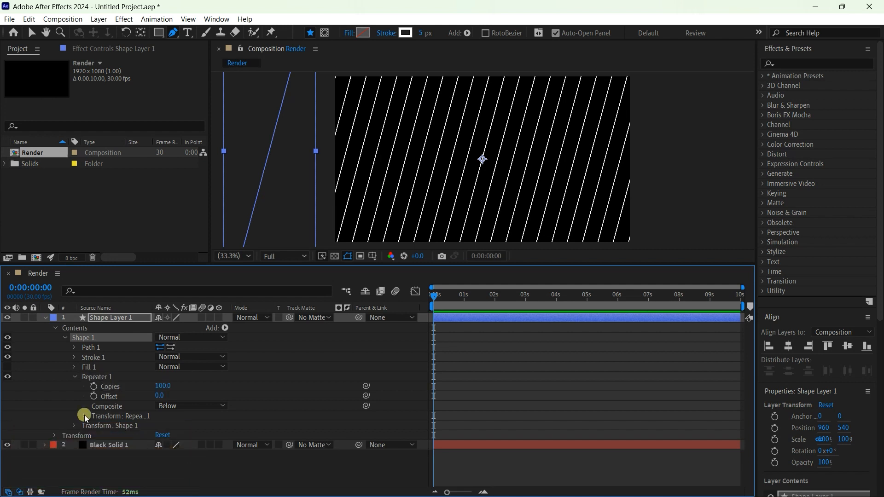
{"action": "left_click", "coordinate": [162, 435]}
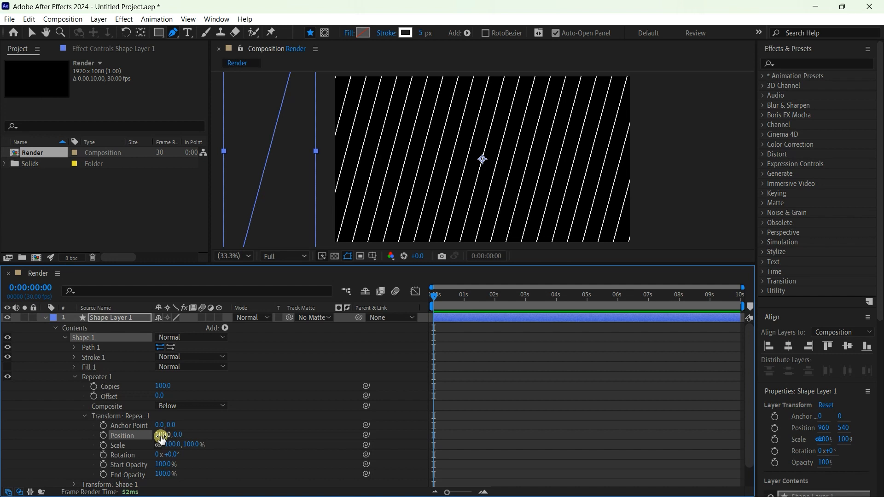
{"action": "left_click", "coordinate": [161, 435]}
{"action": "type", "text": "58"}
{"action": "key", "text": "Return"}
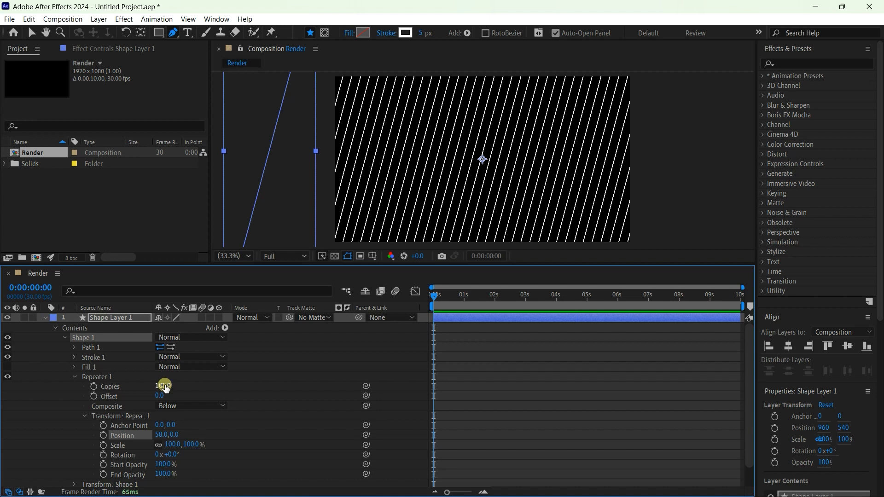
- Set the repeated lines' stroke to white (FFFFFF) with a width of 5 px
{"action": "left_click", "coordinate": [404, 31]}
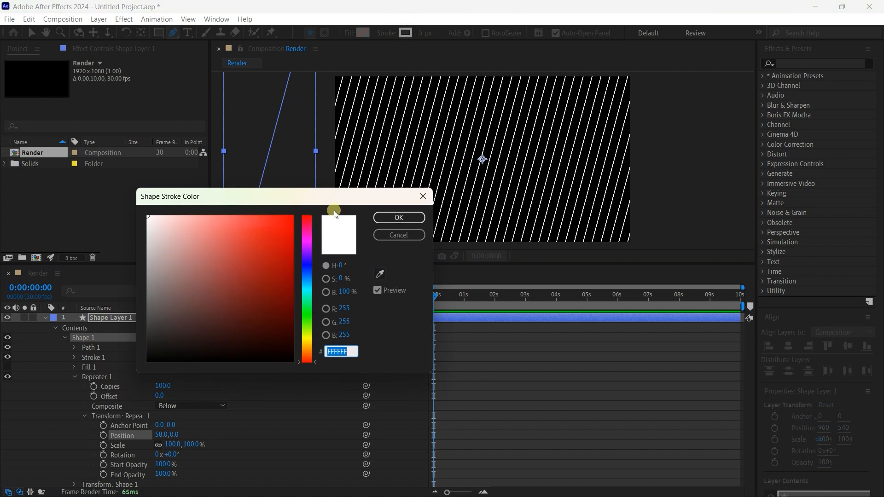
{"action": "left_click", "coordinate": [396, 218]}
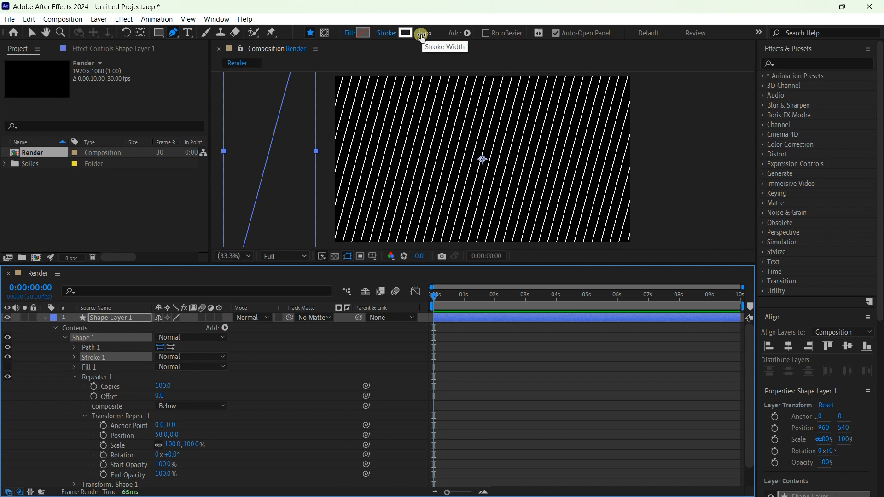
{"action": "mouse_move", "coordinate": [421, 38]}
{"action": "left_mouse_down"}
{"action": "mouse_move", "coordinate": [435, 33]}
{"action": "mouse_move", "coordinate": [425, 37]}
{"action": "left_mouse_up"}
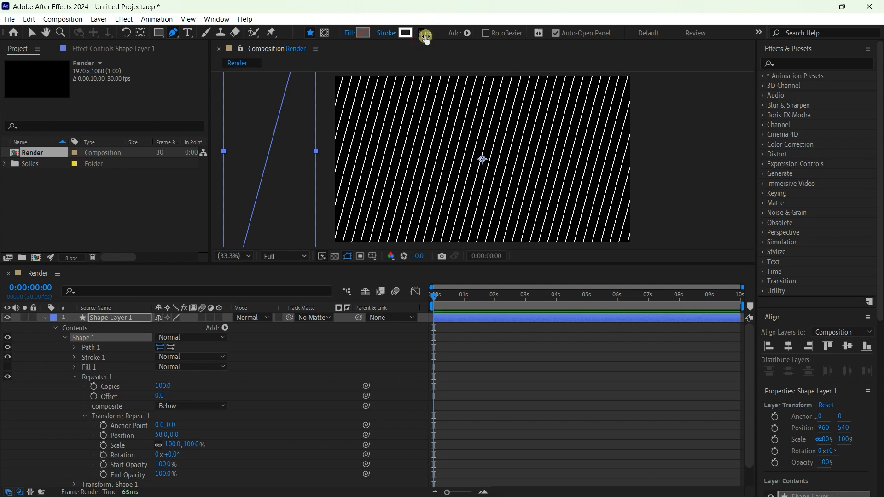
{"action": "left_click", "coordinate": [416, 52]}
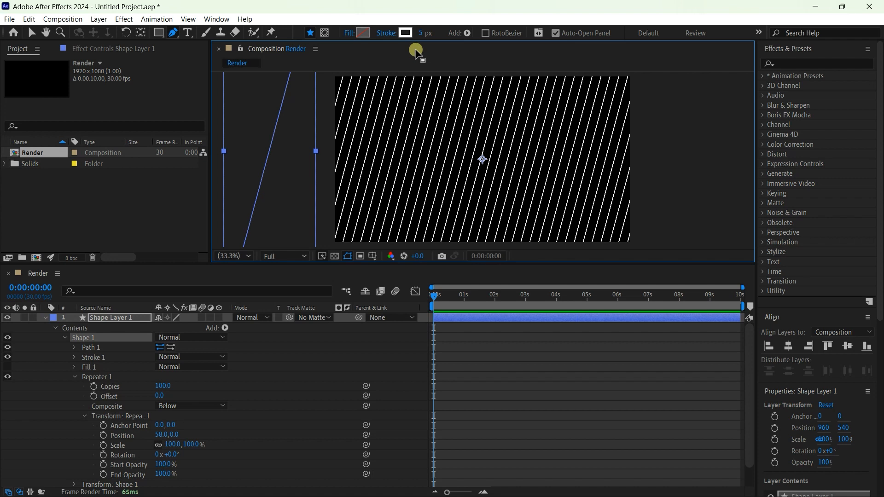
- Apply the Turbulent Displace effect to the repeated lines' shape layer
{"action": "left_click", "coordinate": [106, 319]}
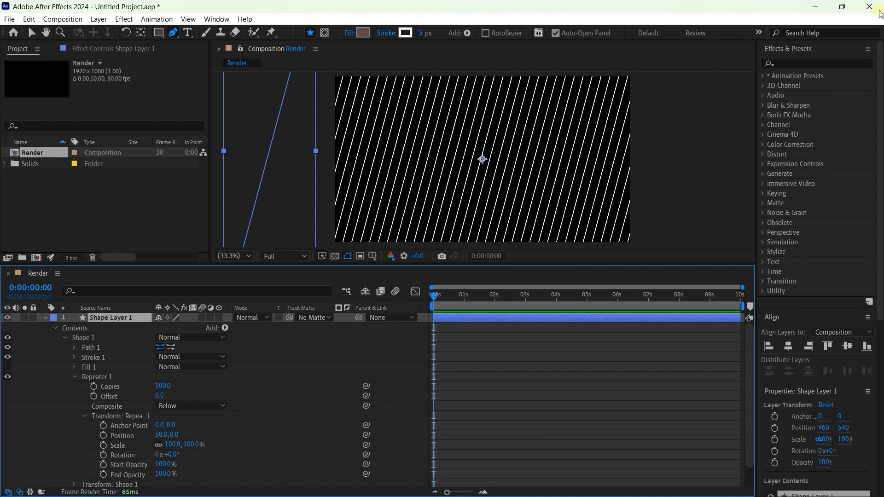
{"action": "left_click", "coordinate": [824, 67]}
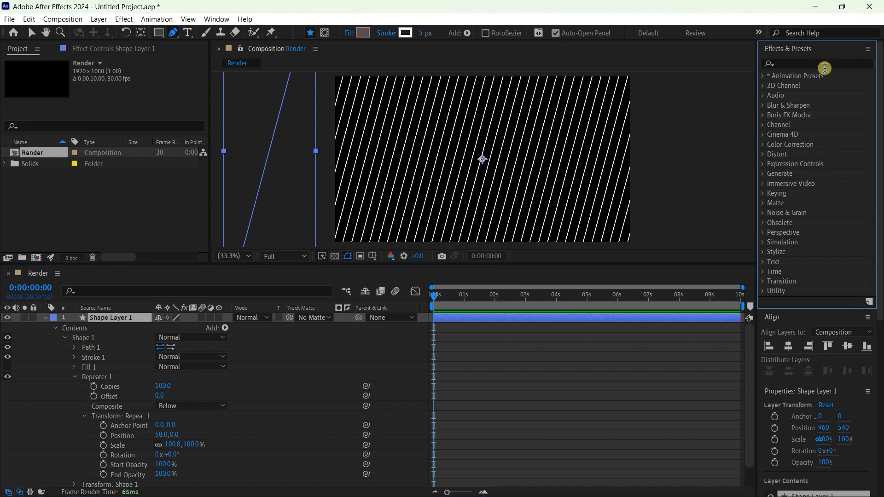
{"action": "left_click", "coordinate": [823, 63]}
{"action": "type", "text": "t"}
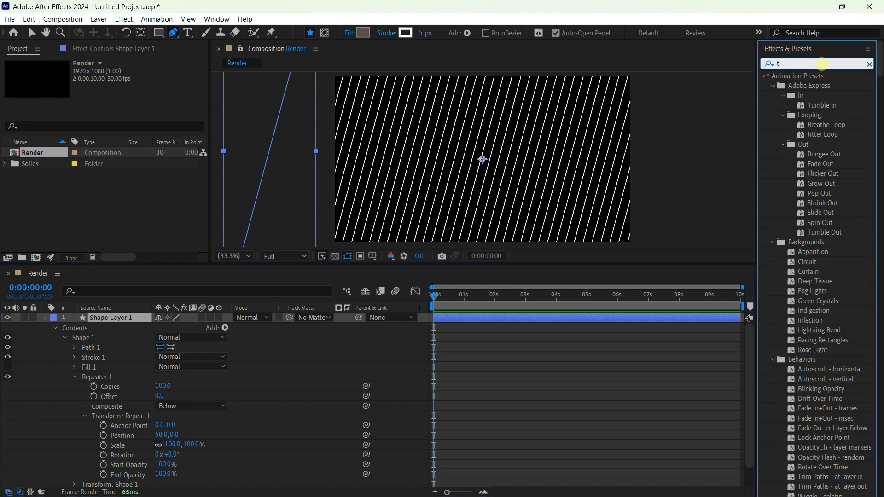
{"action": "type", "text": "urb"}
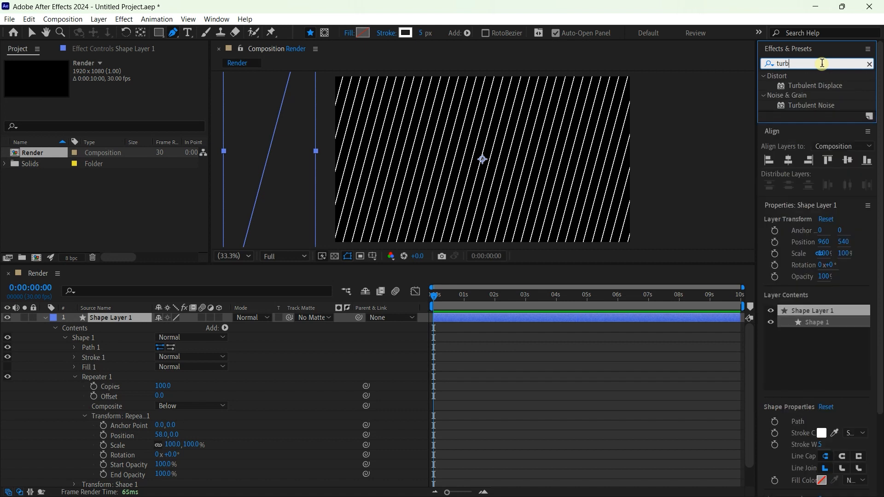
{"action": "double_click", "coordinate": [810, 87]}
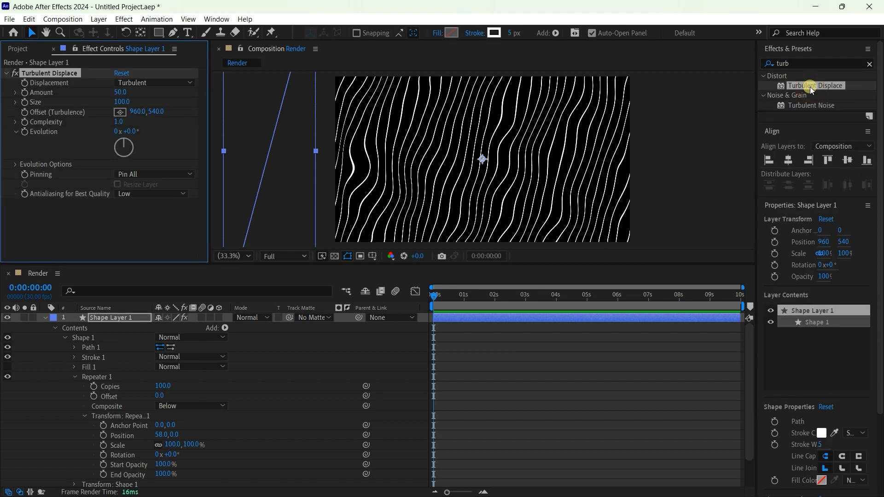
- Add the expression time*15 to Turbulent Displace's Evolution and preview the animation
{"action": "left_click", "coordinate": [26, 133], "text": "alt"}
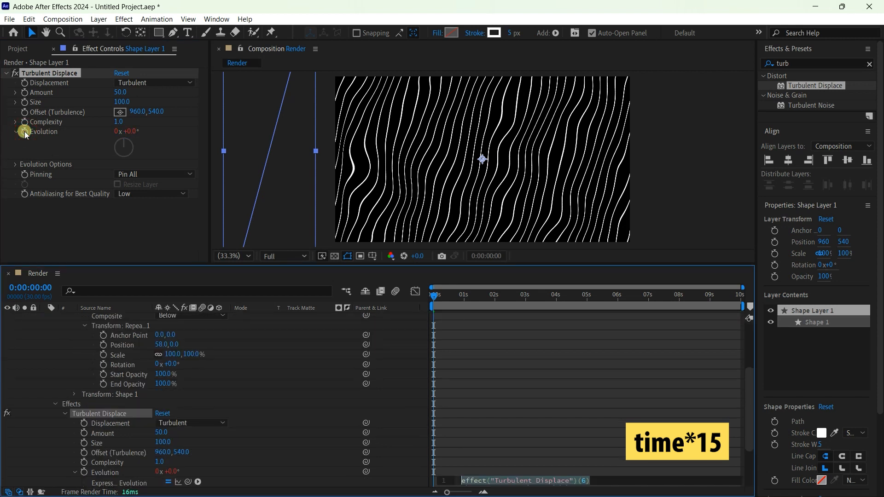
{"action": "type", "text": "time"}
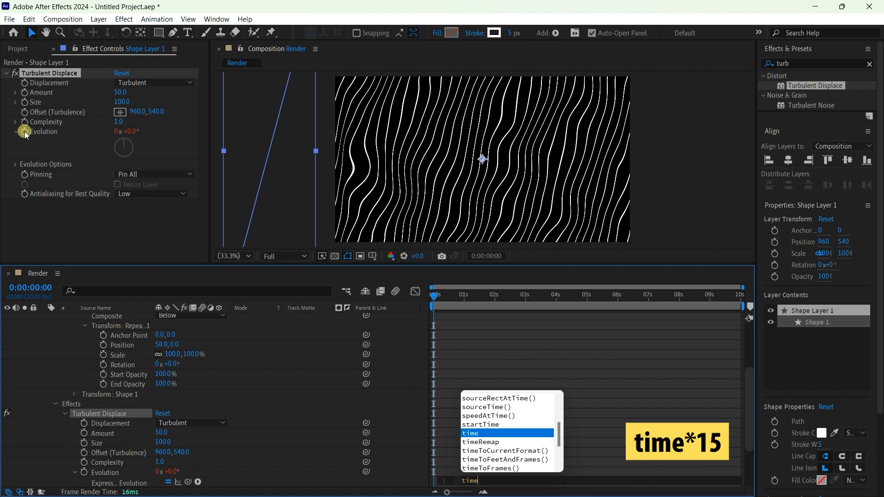
{"action": "type", "text": "*"}
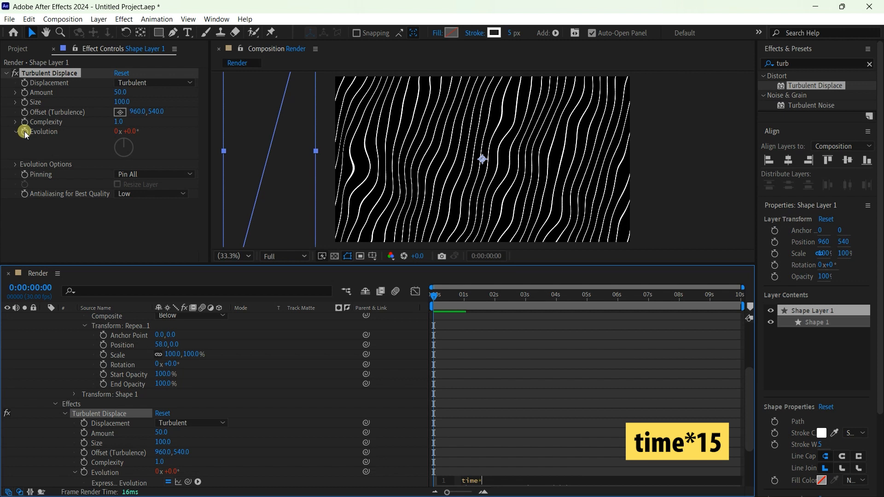
{"action": "type", "text": "15"}
{"action": "left_click_drag", "start_coordinate": [437, 295], "coordinate": [367, 330]}
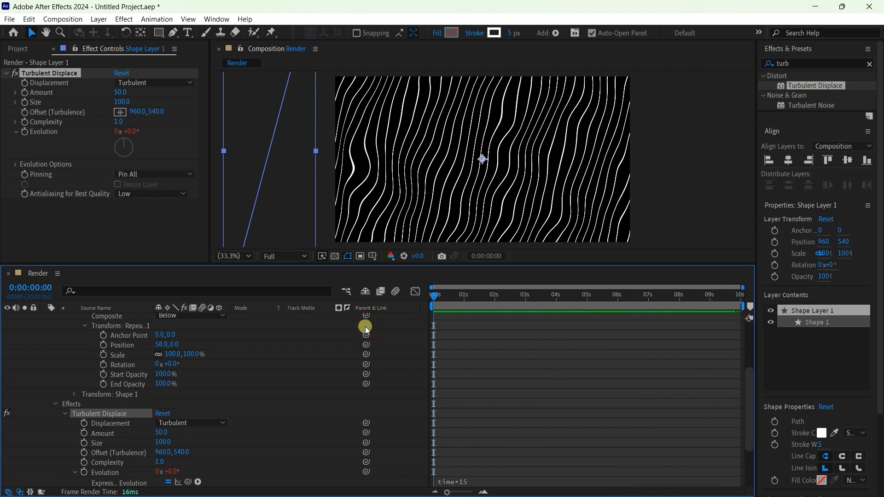
- Try the faster expression time*300 on Turbulent Displace's Evolution and preview the motion
{"action": "left_click", "coordinate": [473, 481]}
{"action": "left_click", "coordinate": [493, 481]}
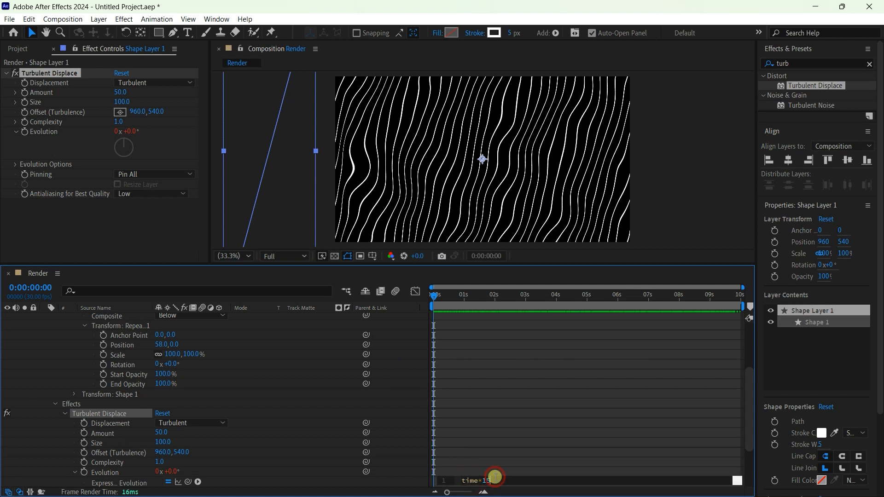
{"action": "key", "text": "BackSpace"}
{"action": "key", "text": "BackSpace"}
{"action": "type", "text": "300"}
{"action": "key", "text": "Return"}
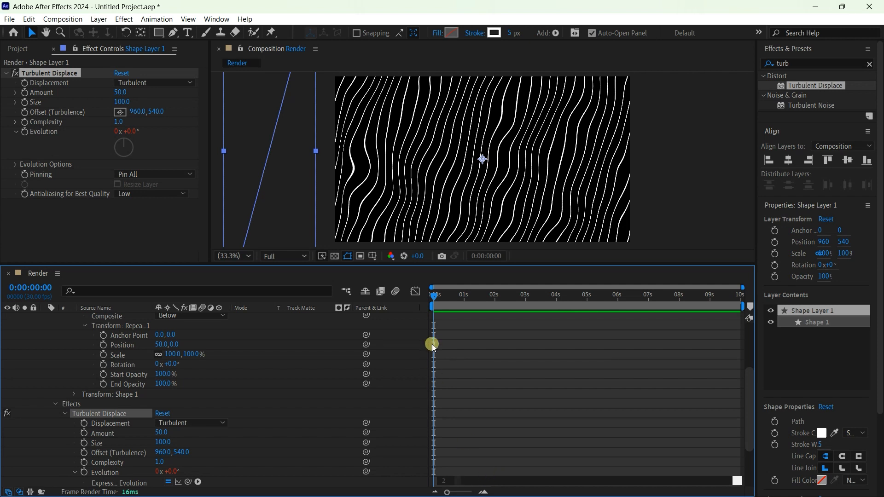
{"action": "left_click_drag", "start_coordinate": [435, 297], "coordinate": [405, 305]}
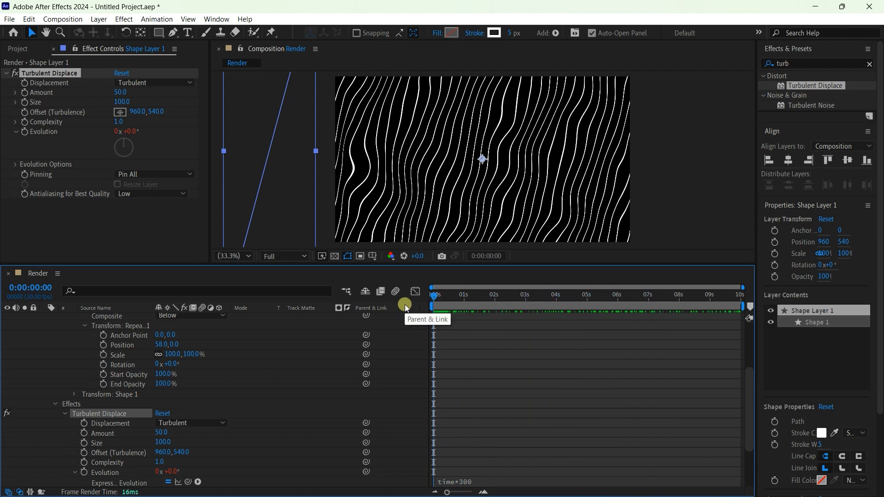
- Return the Evolution expression of Turbulent Displace to time*15
{"action": "left_click", "coordinate": [484, 477]}
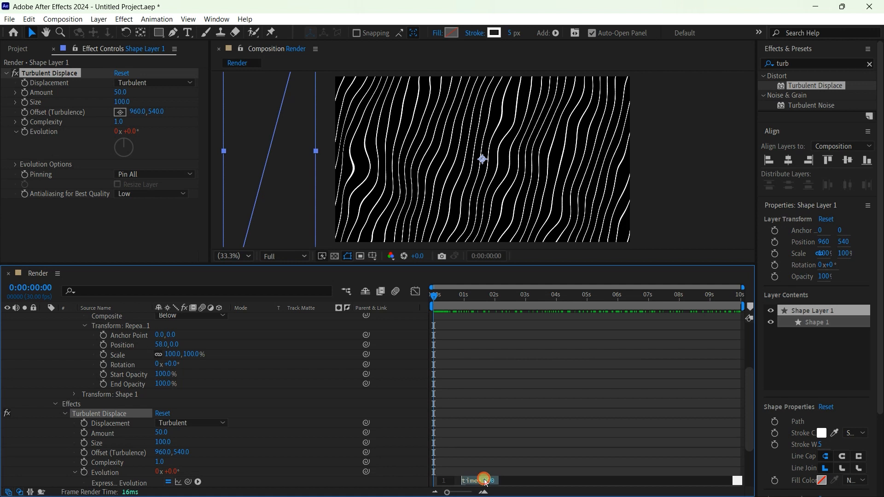
{"action": "left_click", "coordinate": [513, 480]}
{"action": "key", "text": "BackSpace"}
{"action": "key", "text": "BackSpace"}
{"action": "key", "text": "BackSpace"}
{"action": "type", "text": "15"}
{"action": "key", "text": "Return"}
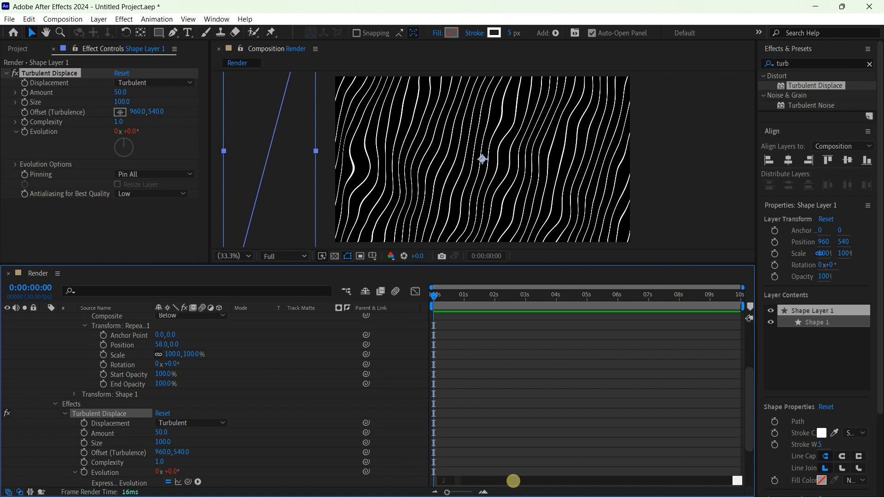
- Set Turbulent Displace's Amount to 100 and its Size to 190
{"action": "left_click", "coordinate": [120, 91]}
{"action": "type", "text": "100"}
{"action": "key", "text": "Return"}
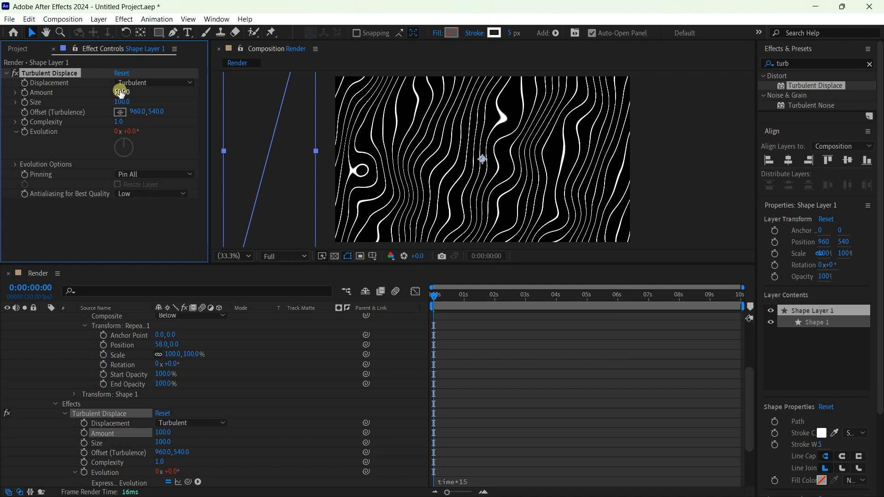
{"action": "left_click", "coordinate": [122, 102]}
{"action": "type", "text": "1"}
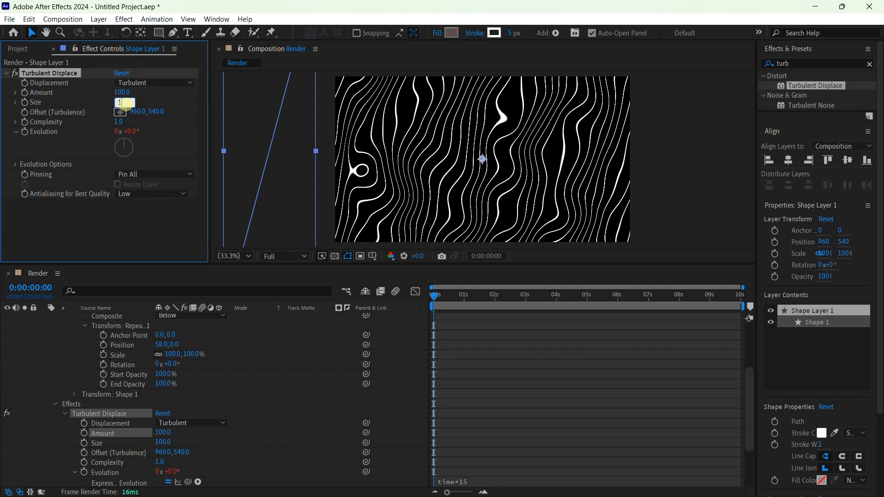
{"action": "type", "text": "90"}
{"action": "key", "text": "Return"}
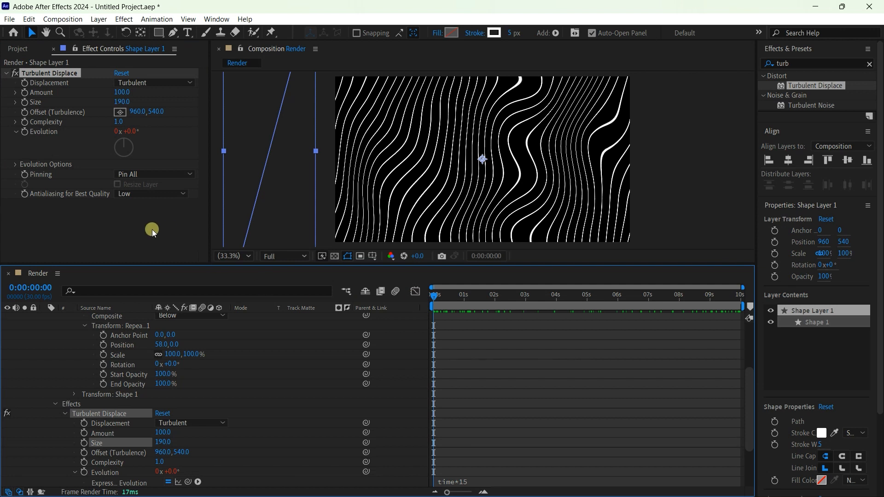
- Try the Bulge, Twist and Bulge Smoother displacement types on the lines and return to Turbulent
{"action": "left_click", "coordinate": [178, 81]}
{"action": "left_click", "coordinate": [161, 107]}
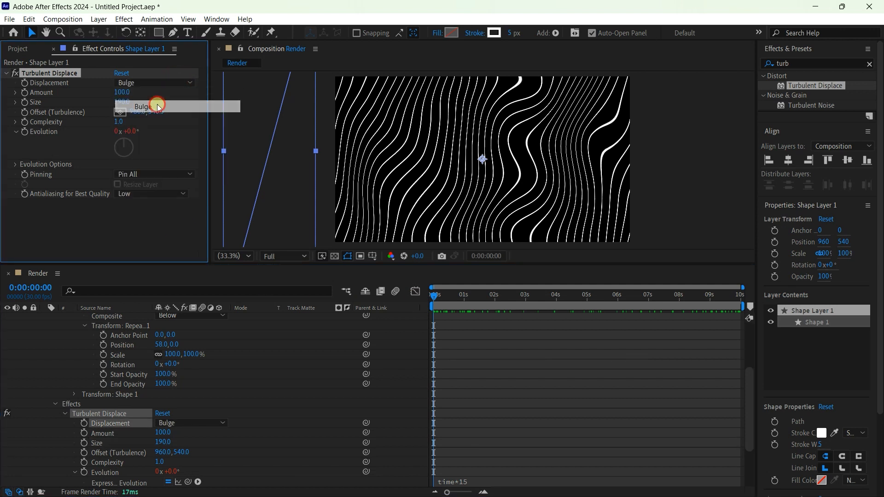
{"action": "left_click", "coordinate": [167, 82]}
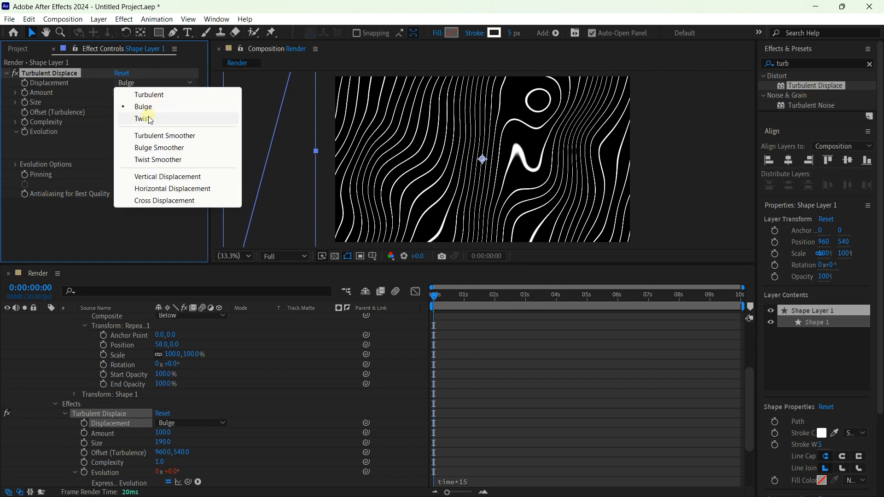
{"action": "left_click", "coordinate": [148, 117]}
{"action": "left_click", "coordinate": [161, 83]}
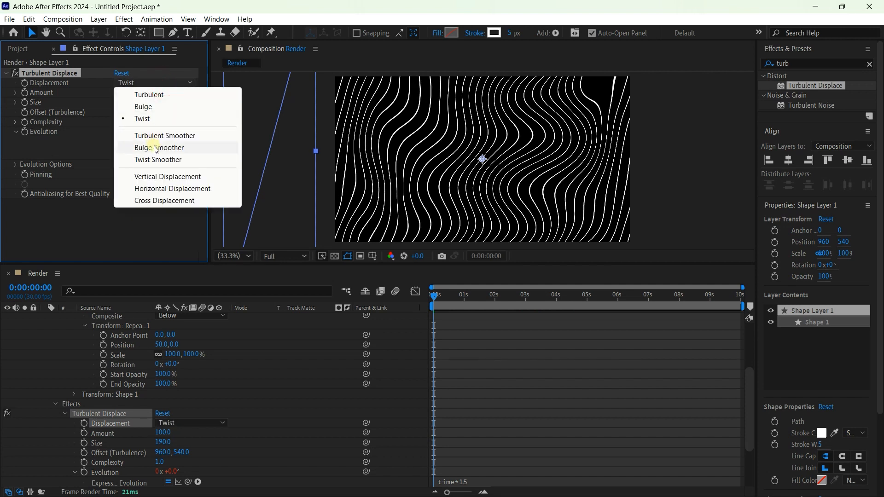
{"action": "left_click", "coordinate": [156, 148]}
{"action": "left_click", "coordinate": [166, 81]}
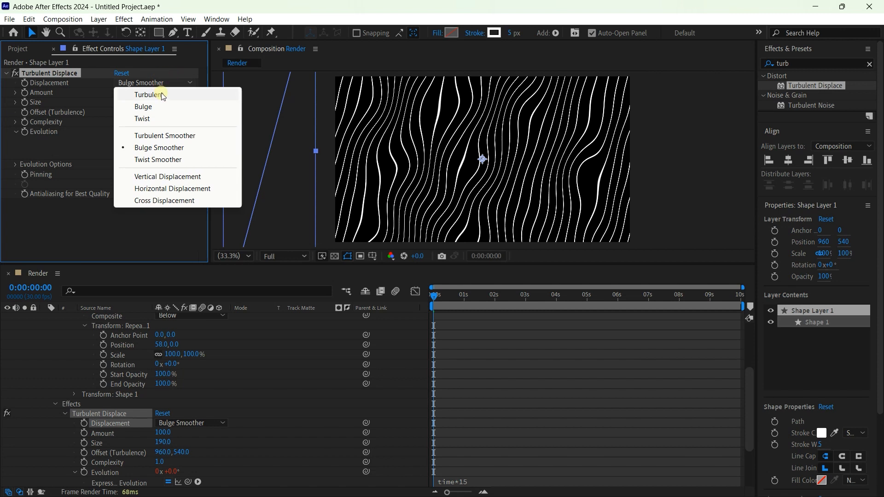
{"action": "left_click", "coordinate": [162, 94]}
- Try a Complexity of about 1.7 for Turbulent Displace and set it back to 1
{"action": "left_click_drag", "start_coordinate": [120, 122], "coordinate": [168, 126]}
{"action": "left_click", "coordinate": [118, 121]}
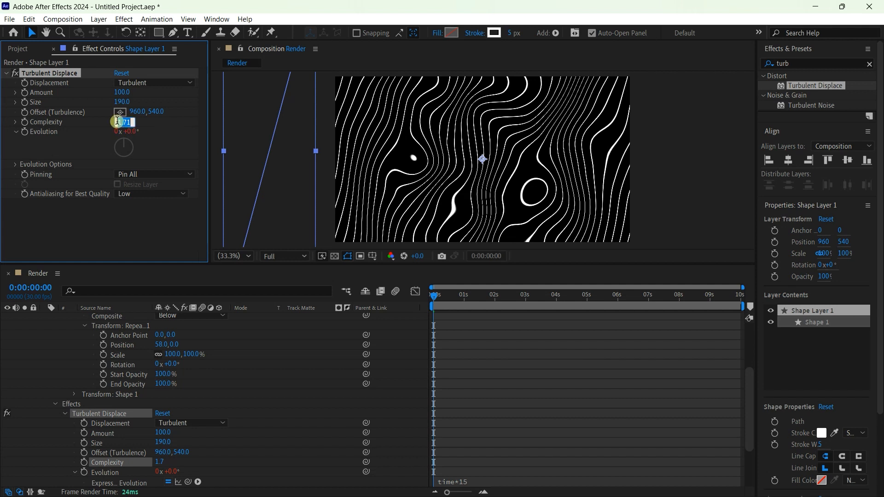
{"action": "type", "text": "1"}
{"action": "key", "text": "Return"}
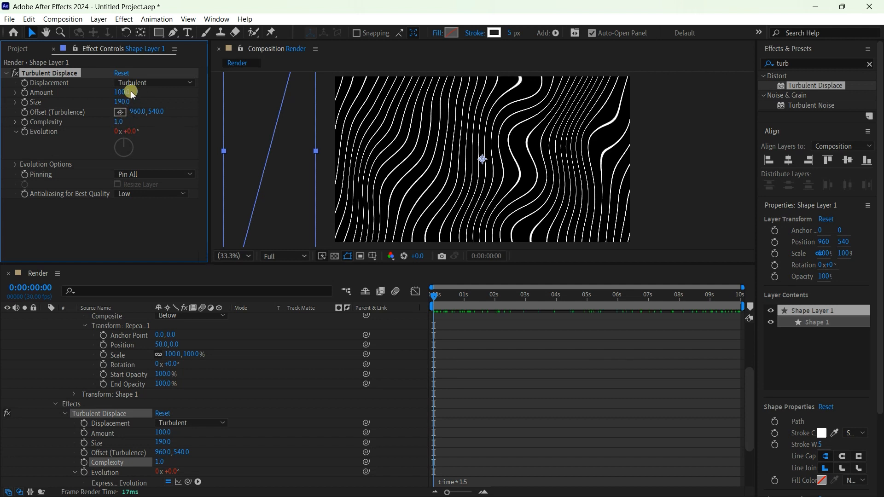